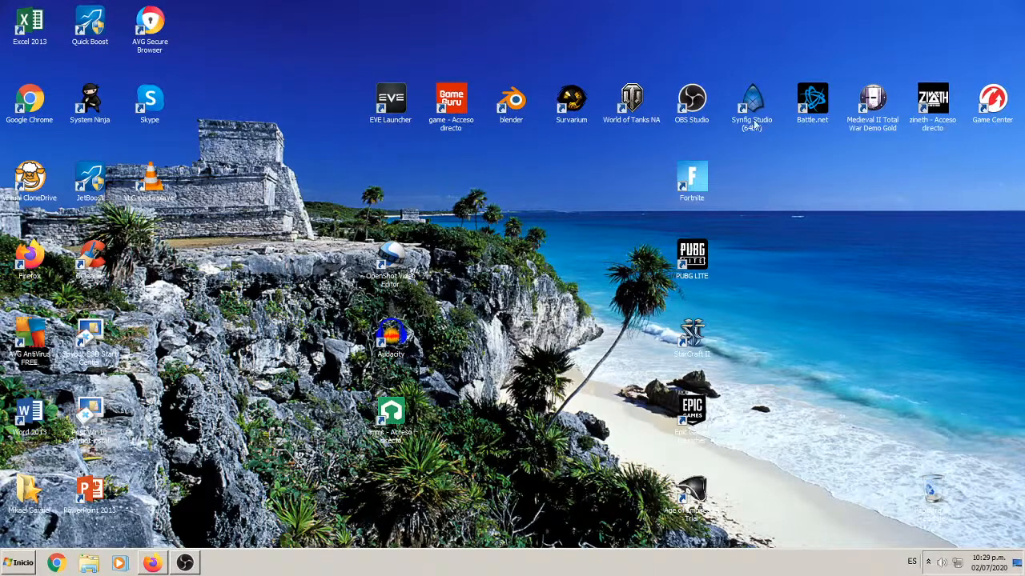
# Step: Open Synfig Studio and set the canvas name to "simple guy" and its description to "one guy easy cartoon"
pyautogui.doubleClick(753, 119)
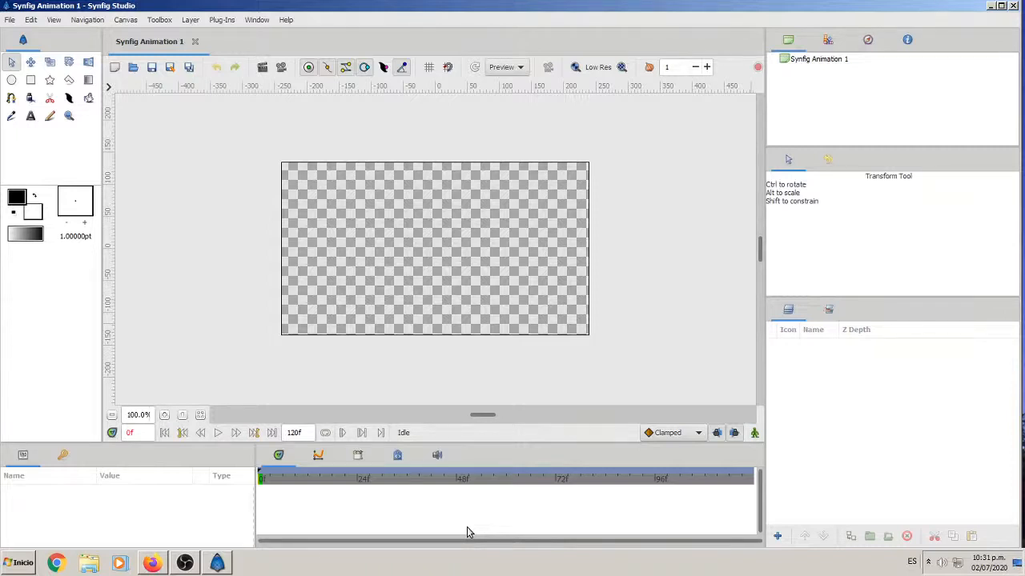
pyautogui.click(132, 36)
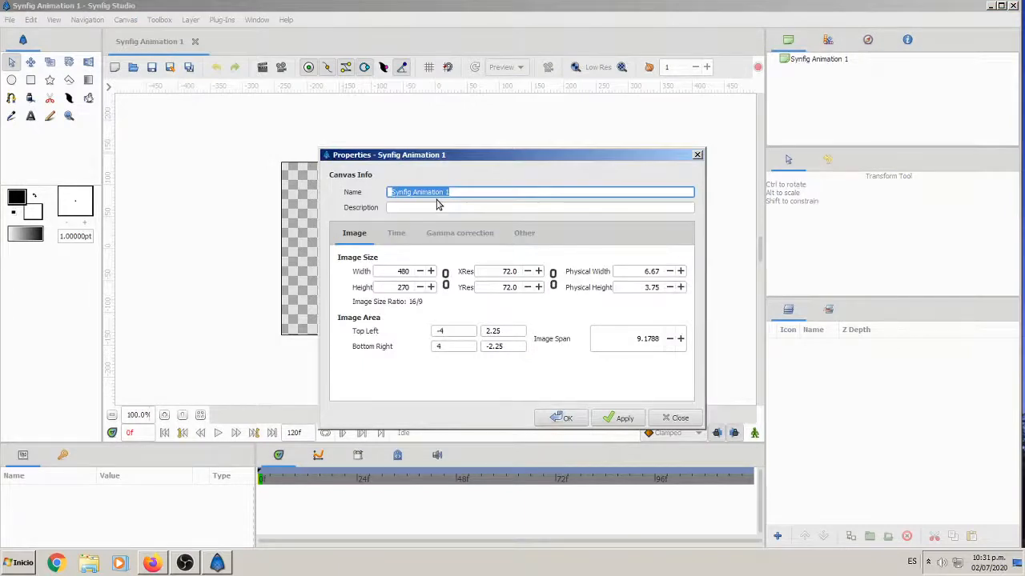
pyautogui.write('simple guy')
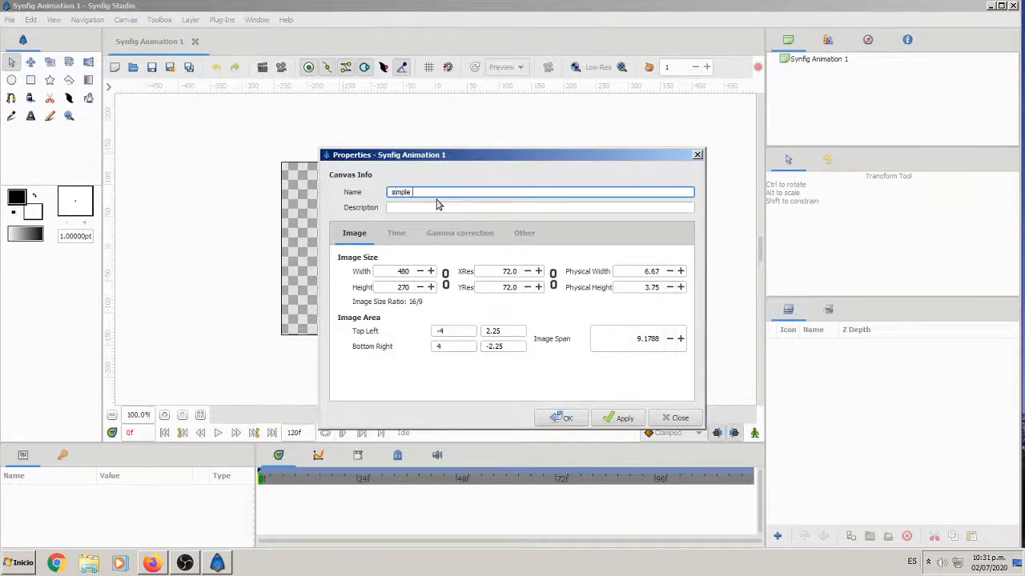
pyautogui.click(417, 208)
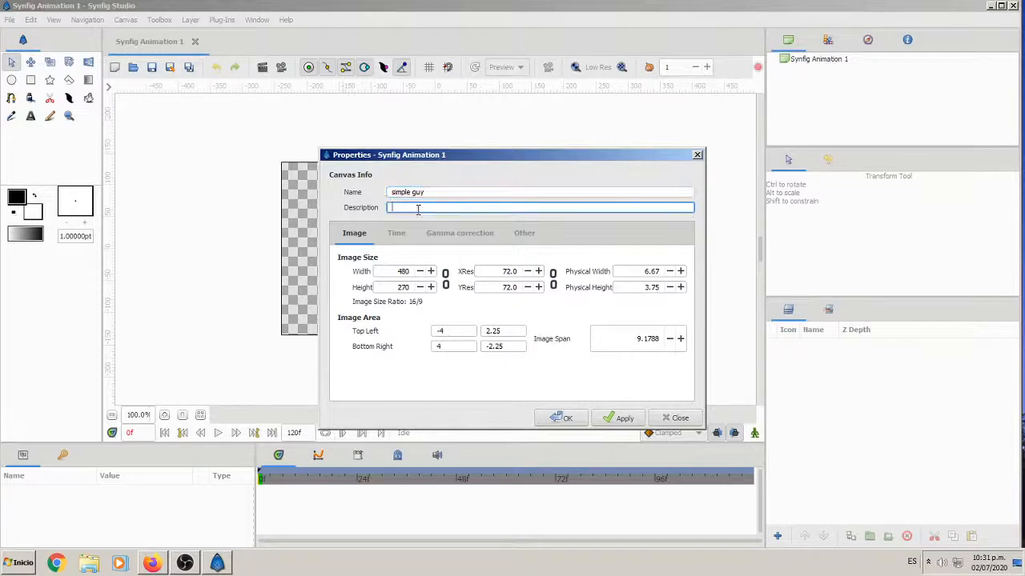
pyautogui.write('one guy easy cartoon')
# Step: Review the canvas's time, gamma correction, other and image settings, and apply the canvas properties
pyautogui.click(398, 235)
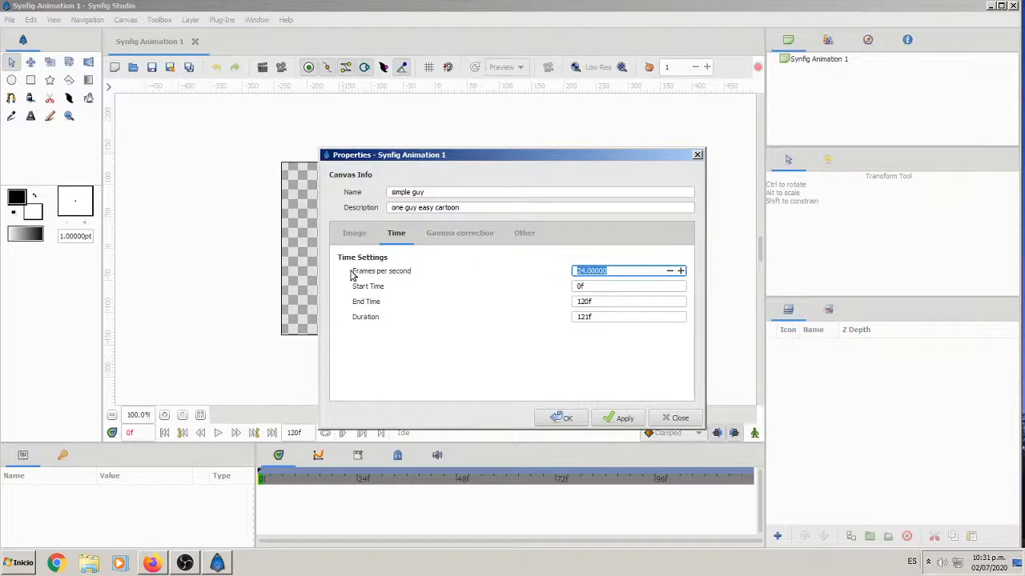
pyautogui.click(459, 237)
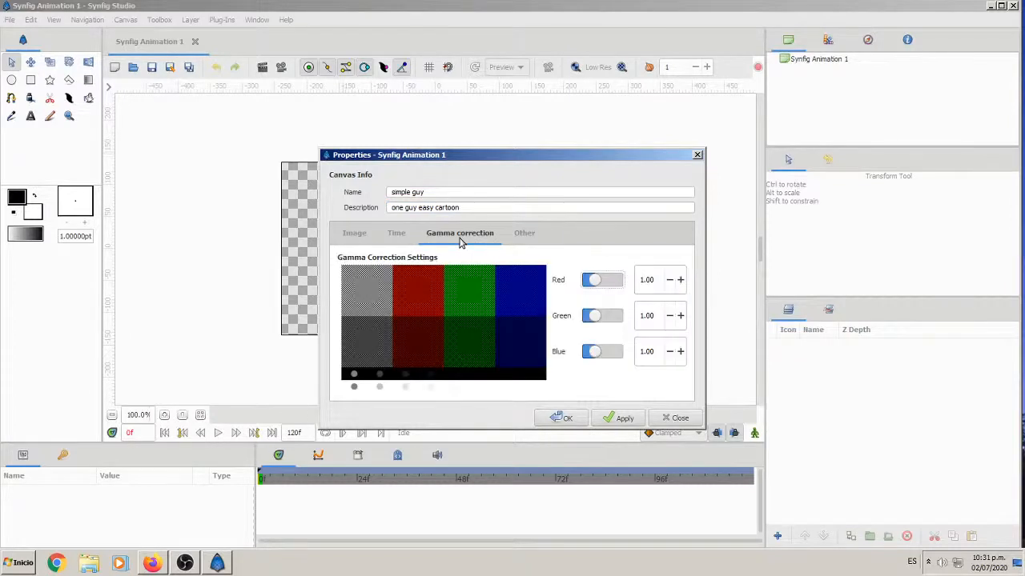
pyautogui.click(516, 239)
pyautogui.click(357, 235)
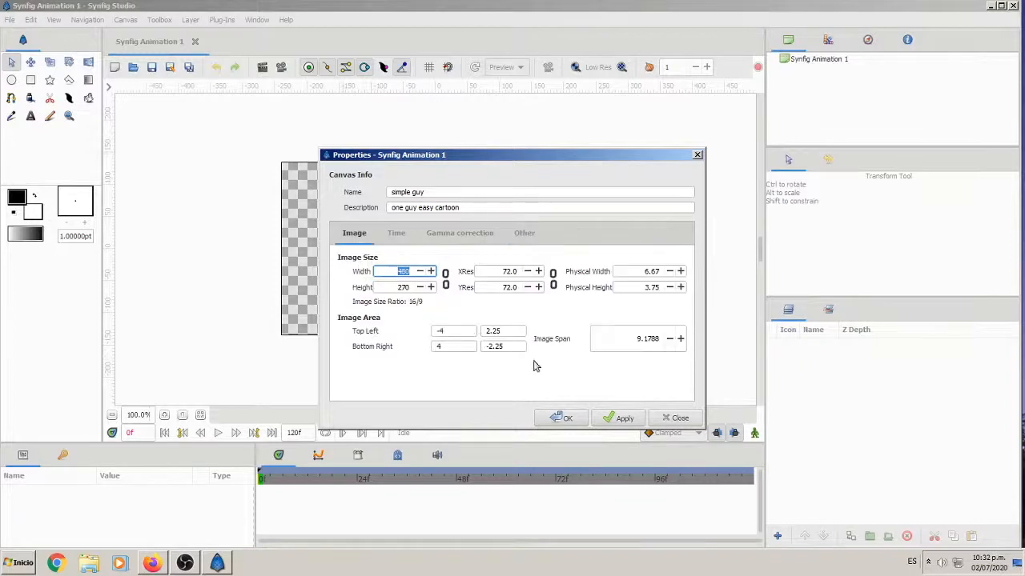
pyautogui.click(606, 423)
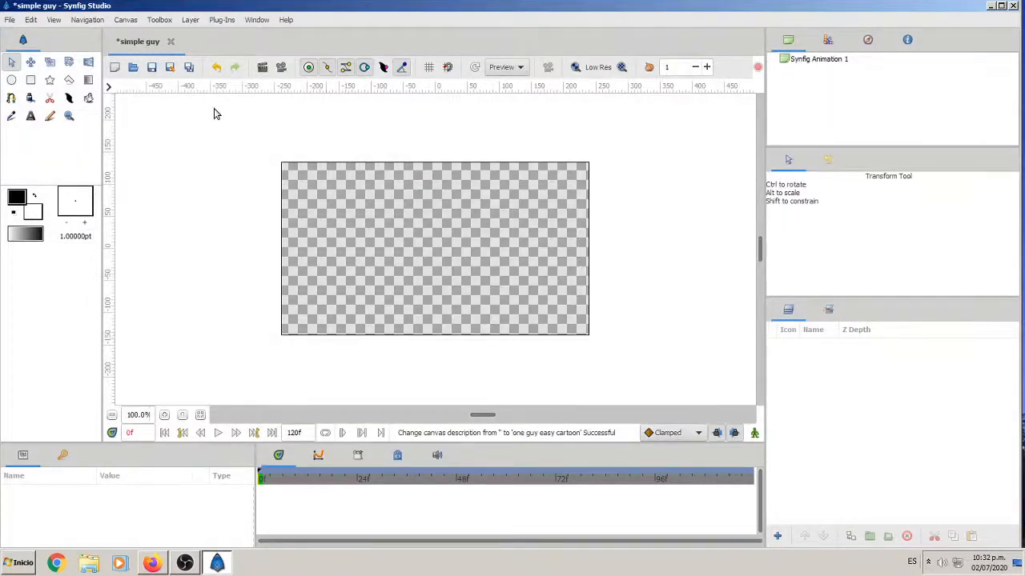
# Step: Activate the Spline tool and set the fill colour to red #FF3636
pyautogui.click(11, 97)
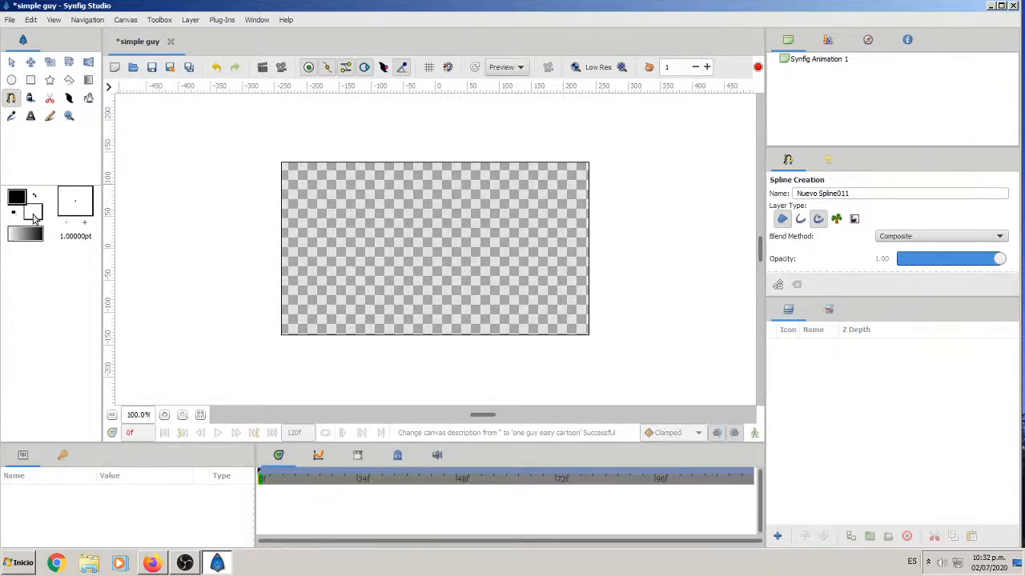
pyautogui.doubleClick(34, 216)
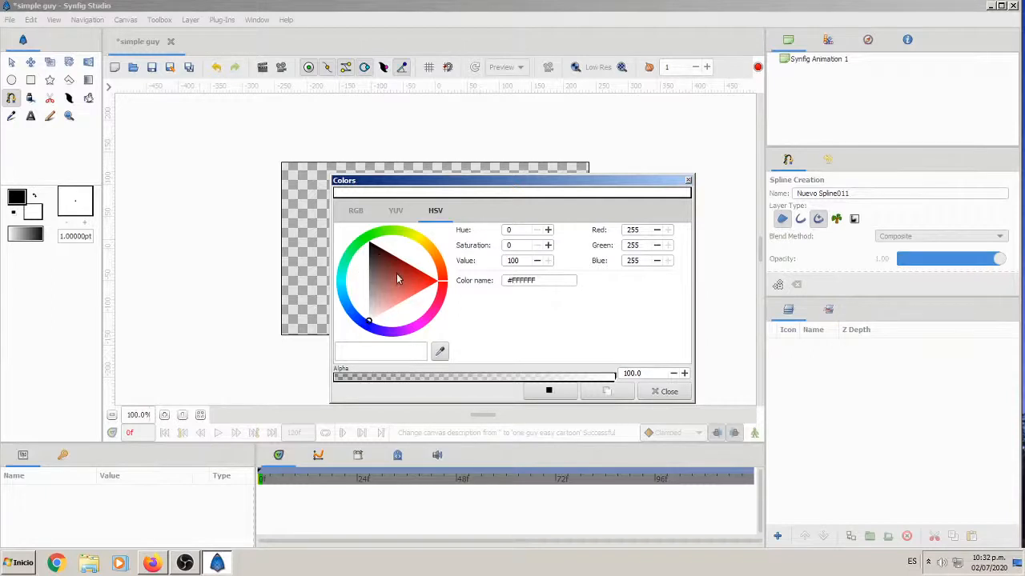
pyautogui.moveTo(401, 273); pyautogui.dragTo(428, 294)
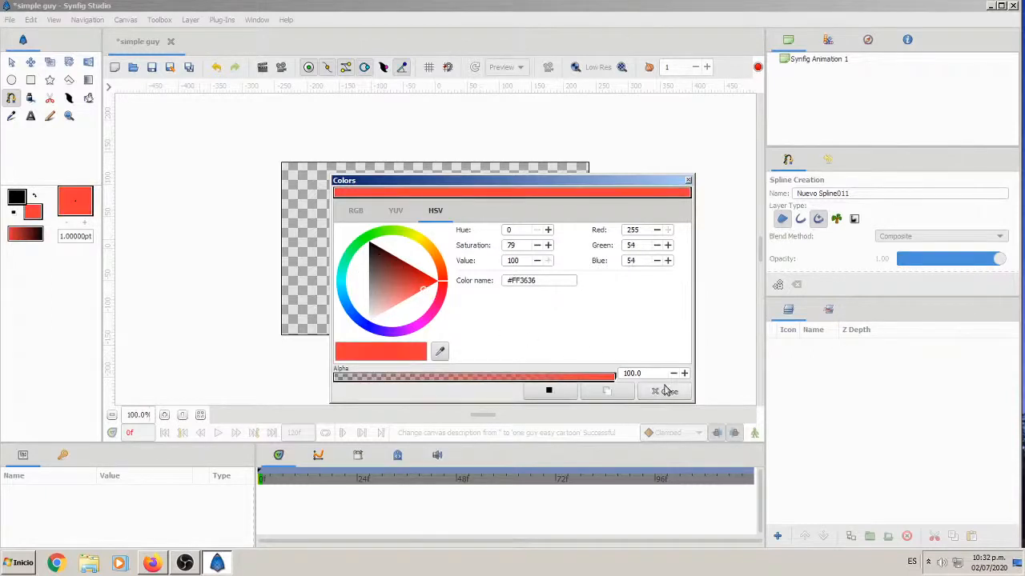
pyautogui.click(325, 280)
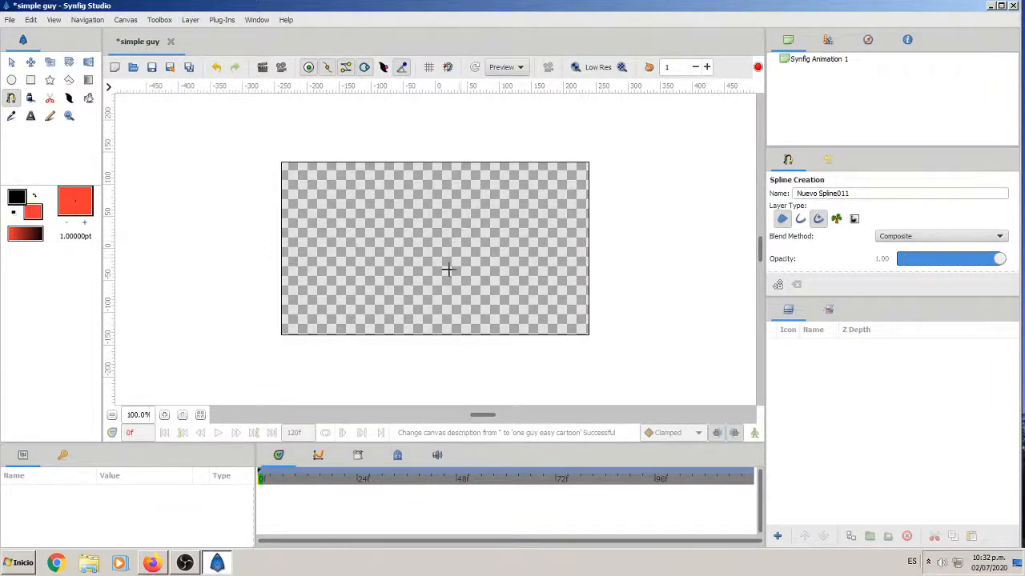
# Step: Start the sweater outline with a curved left sleeve, placing spline points from the shoulder around the cuff and back to the armpit
pyautogui.click(164, 415)
pyautogui.click(165, 416)
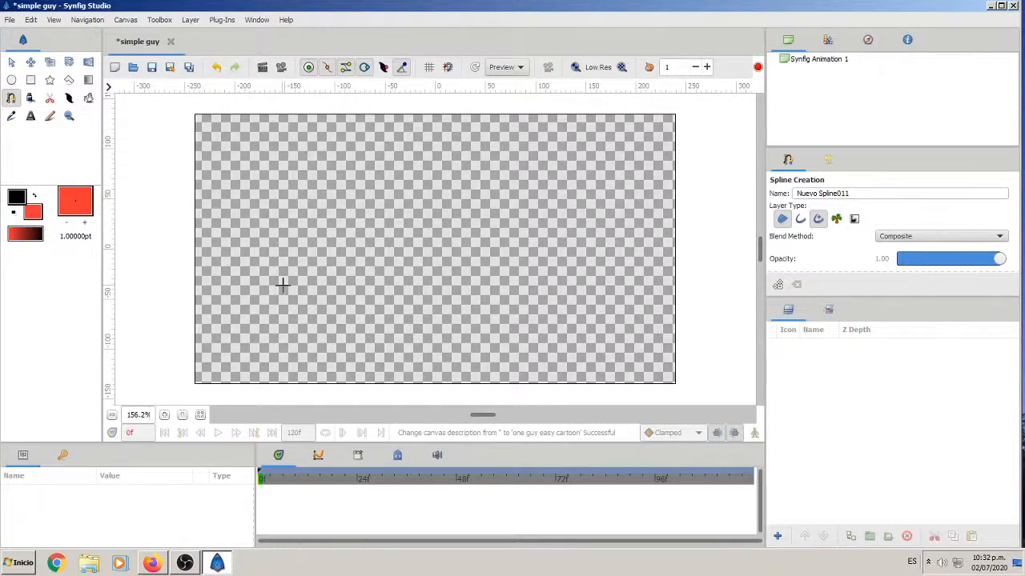
pyautogui.scroll(2, 282, 283)
pyautogui.scroll(-2, 282, 283)
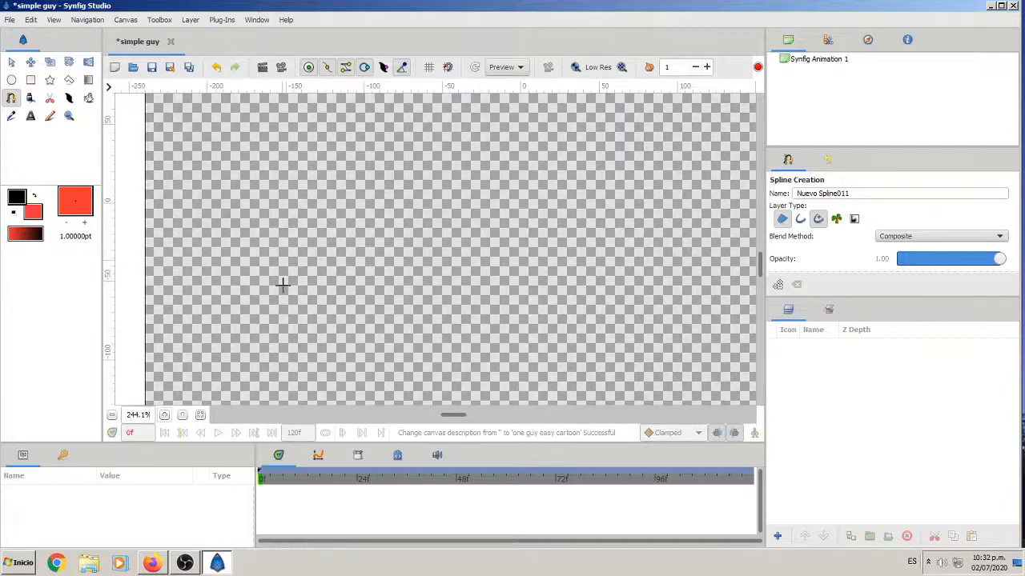
pyautogui.moveTo(283, 229); pyautogui.dragTo(240, 277)
pyautogui.click(232, 286)
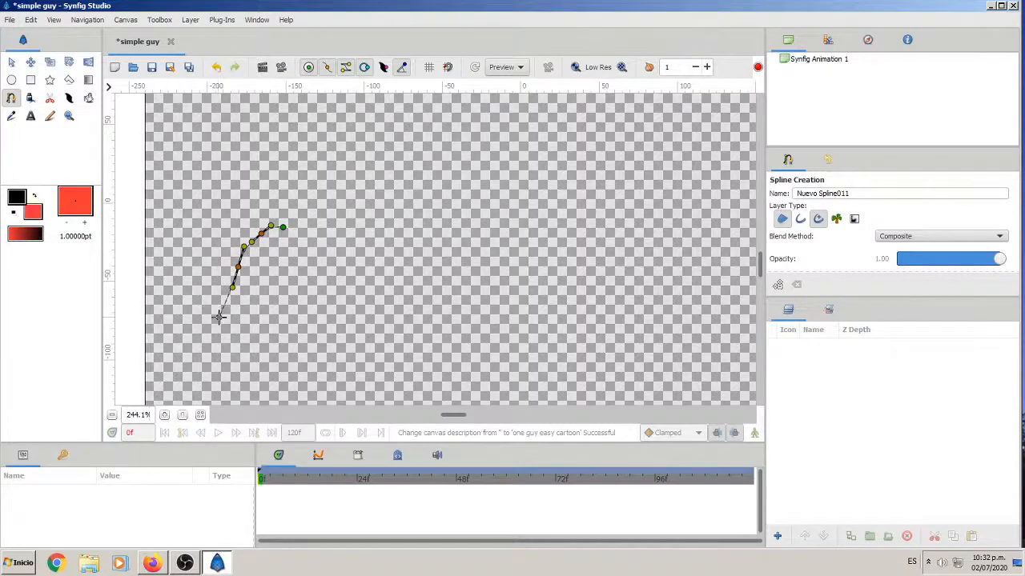
pyautogui.moveTo(220, 316)
pyautogui.mouseDown()
pyautogui.moveTo(246, 338)
pyautogui.moveTo(231, 339)
pyautogui.moveTo(261, 317)
pyautogui.moveTo(228, 329)
pyautogui.mouseUp()
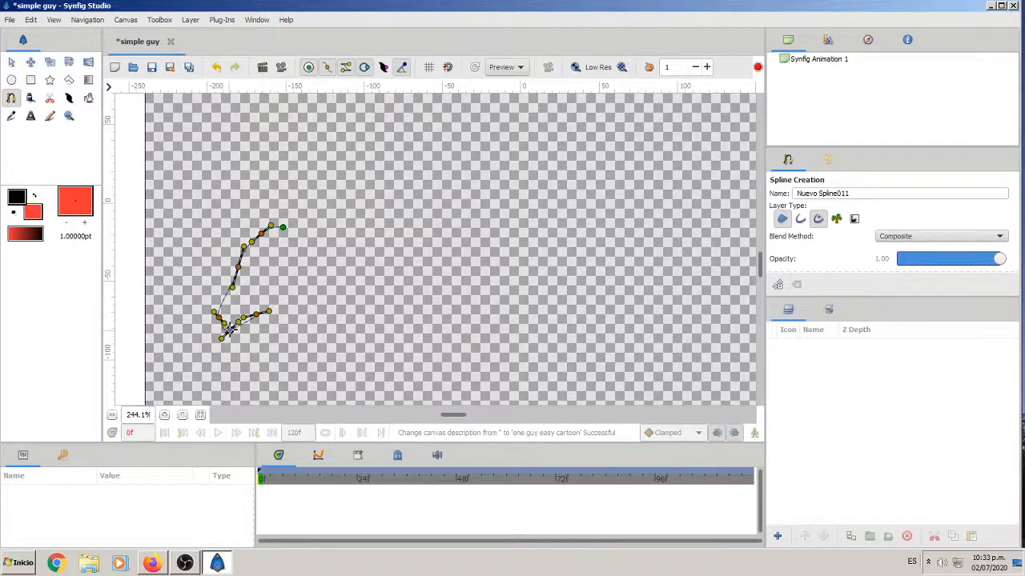
pyautogui.moveTo(229, 329); pyautogui.dragTo(227, 342)
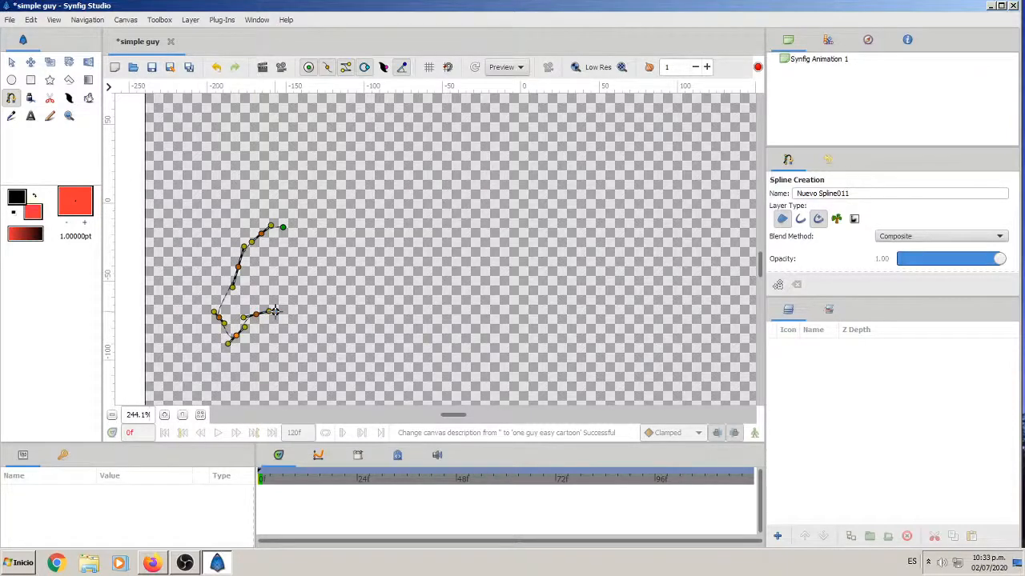
pyautogui.click(276, 279)
pyautogui.moveTo(272, 285); pyautogui.dragTo(298, 278)
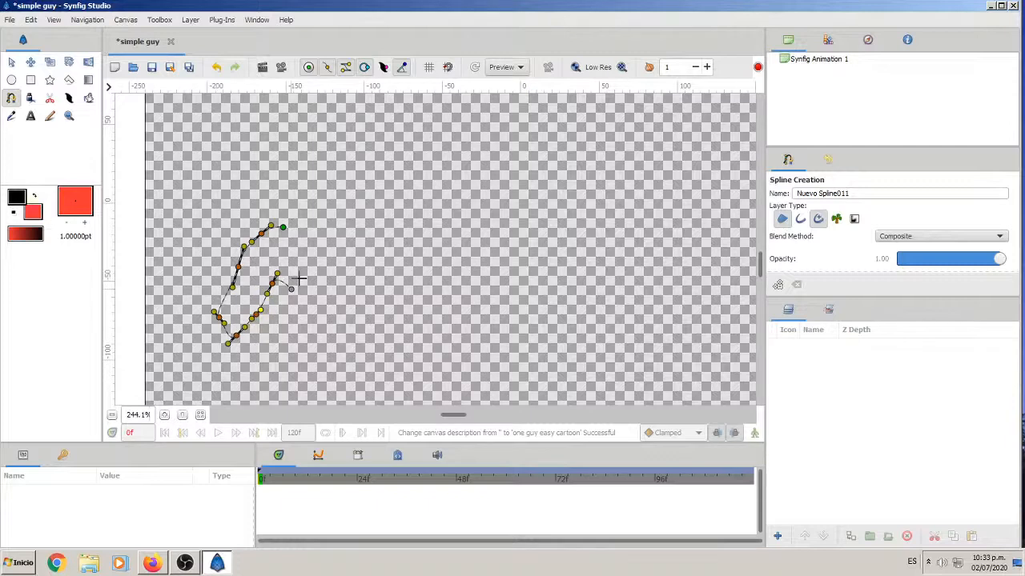
pyautogui.moveTo(298, 279); pyautogui.dragTo(290, 269)
# Step: Continue the sweater spline down the torso's left side and across the straight bottom hem to its right corner
pyautogui.moveTo(290, 269); pyautogui.dragTo(295, 309)
pyautogui.click(299, 330)
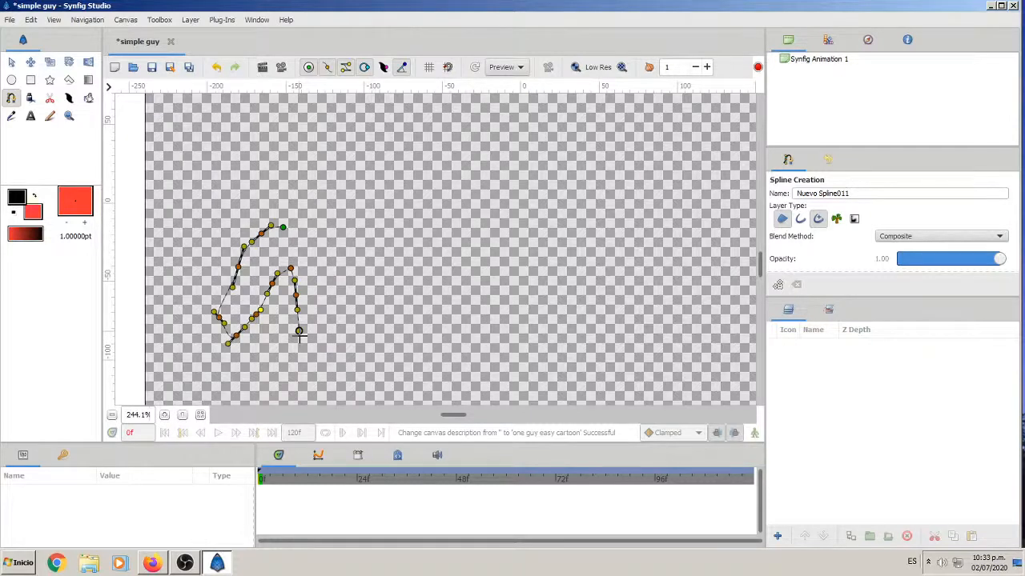
pyautogui.moveTo(300, 376); pyautogui.dragTo(337, 376)
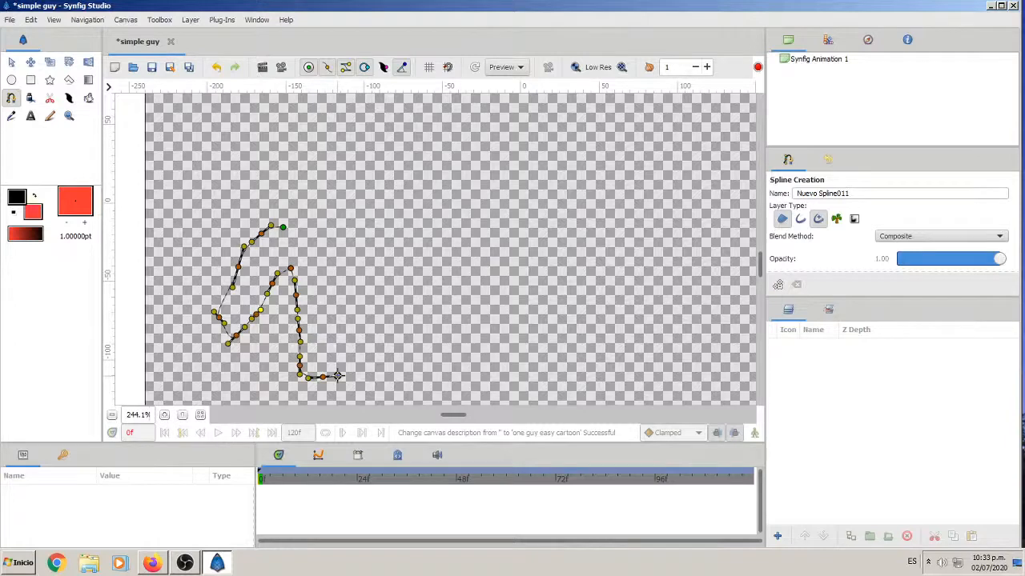
pyautogui.moveTo(337, 376); pyautogui.dragTo(397, 376)
pyautogui.click(395, 377)
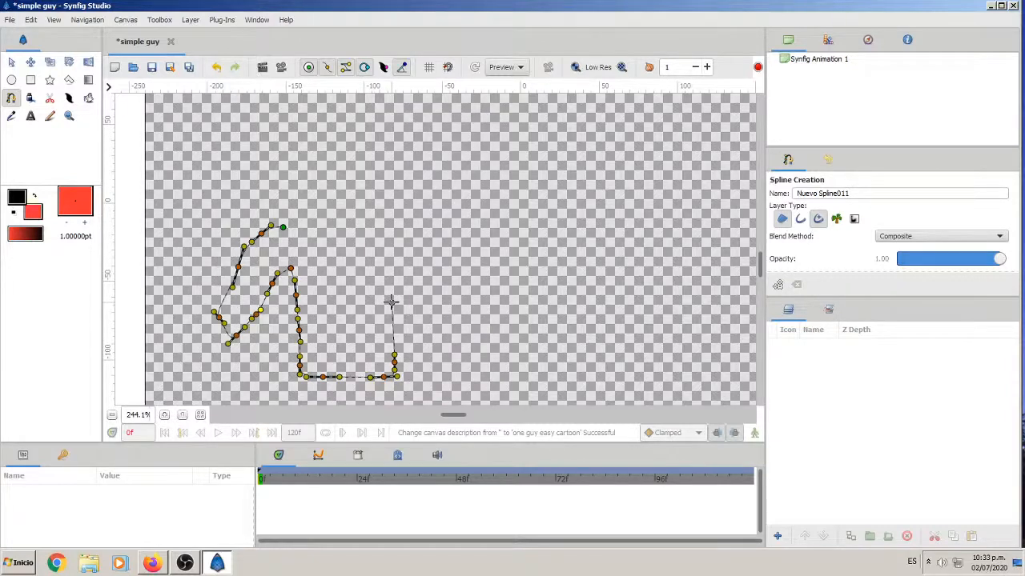
# Step: Complete the sweater spline with the torso's right side, right sleeve and neckline, close it, and create the filled and outlined shape
pyautogui.click(383, 264)
pyautogui.click(454, 308)
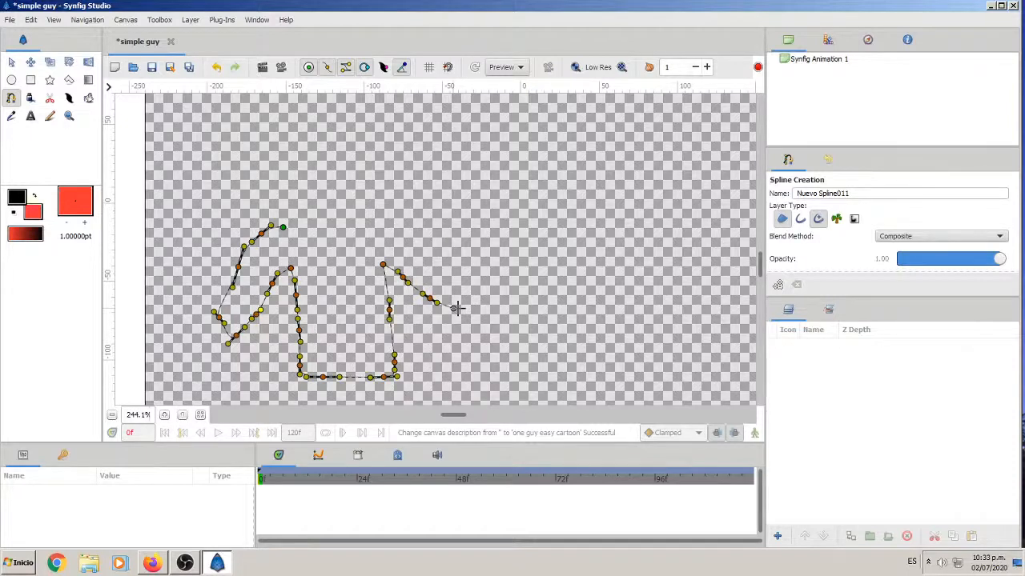
pyautogui.moveTo(484, 293); pyautogui.dragTo(482, 270)
pyautogui.click(391, 228)
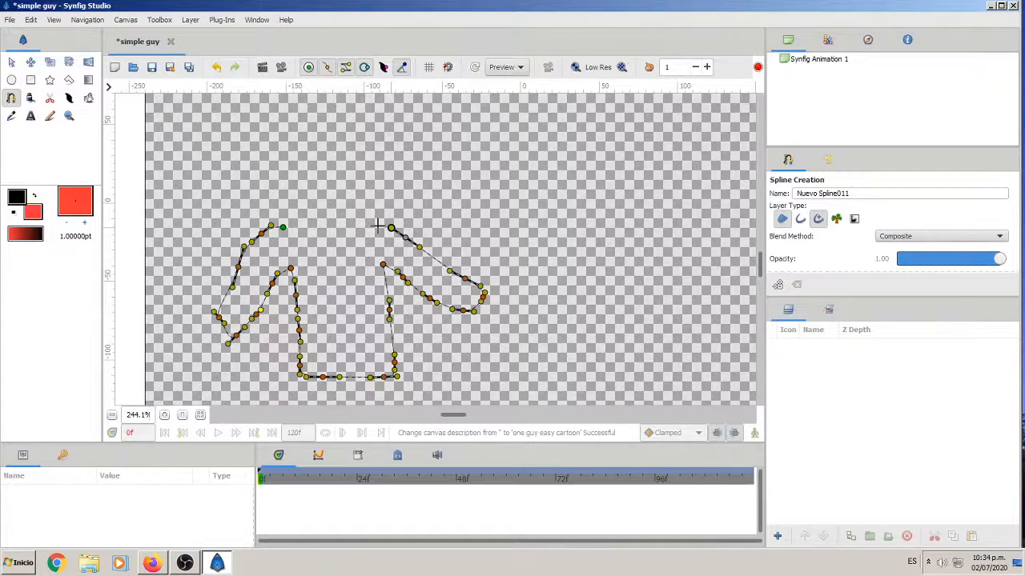
pyautogui.click(283, 228)
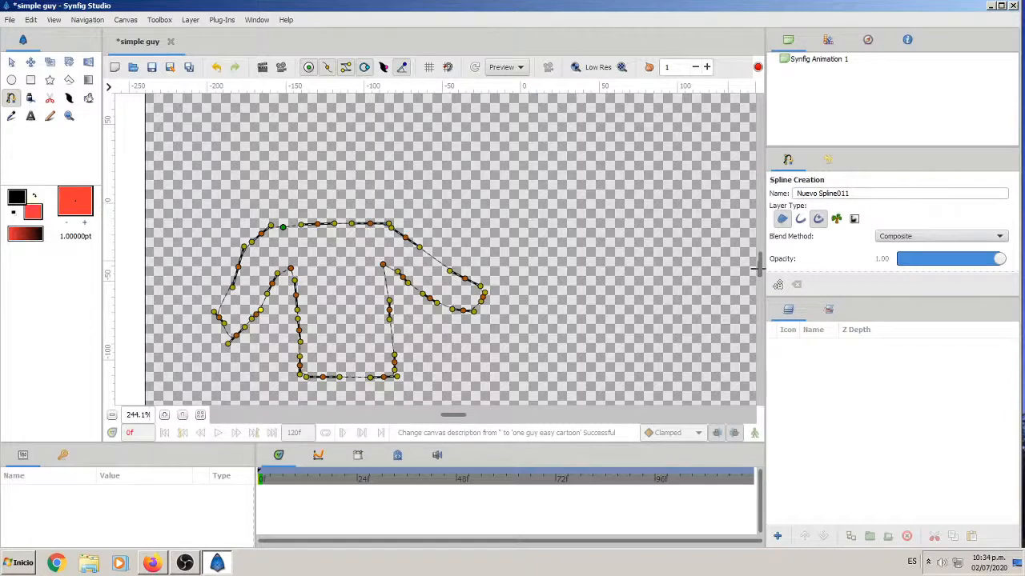
pyautogui.click(778, 285)
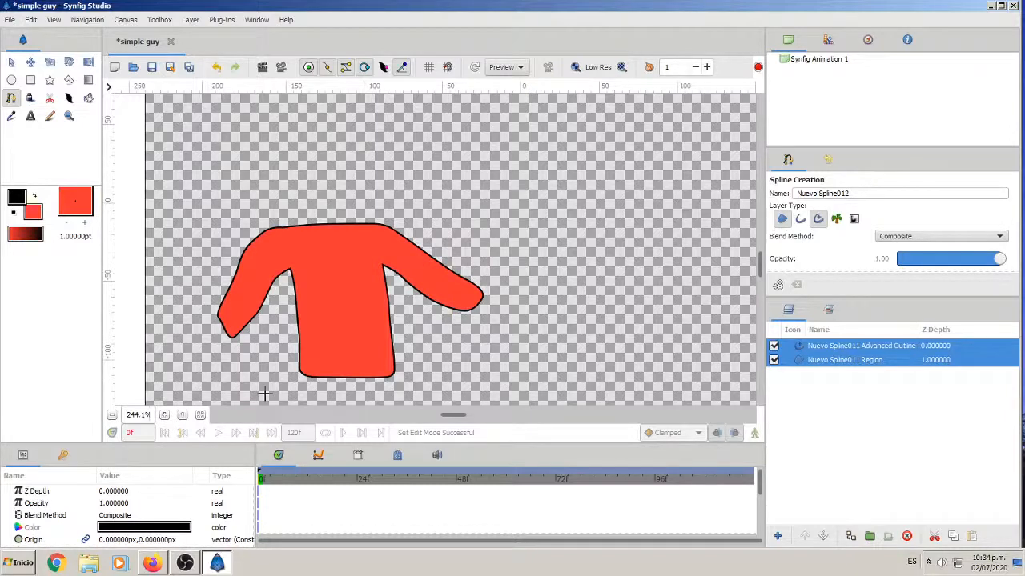
# Step: Select the sweater's region with the Transform tool and move the left sleeve's points so the arm extends horizontally
pyautogui.hotkey('alt', 'a')
pyautogui.click(247, 269)
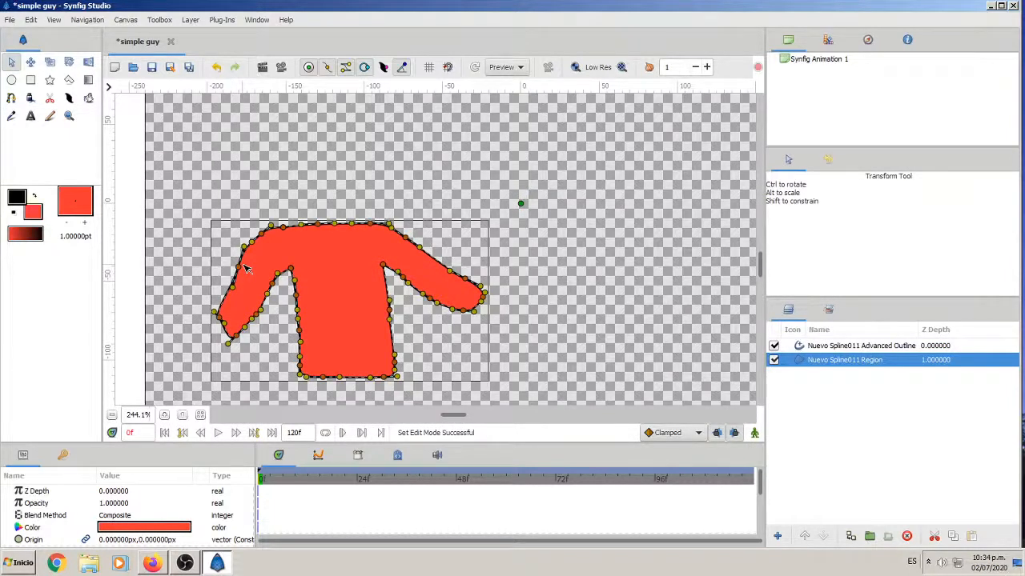
pyautogui.moveTo(245, 266); pyautogui.dragTo(168, 232)
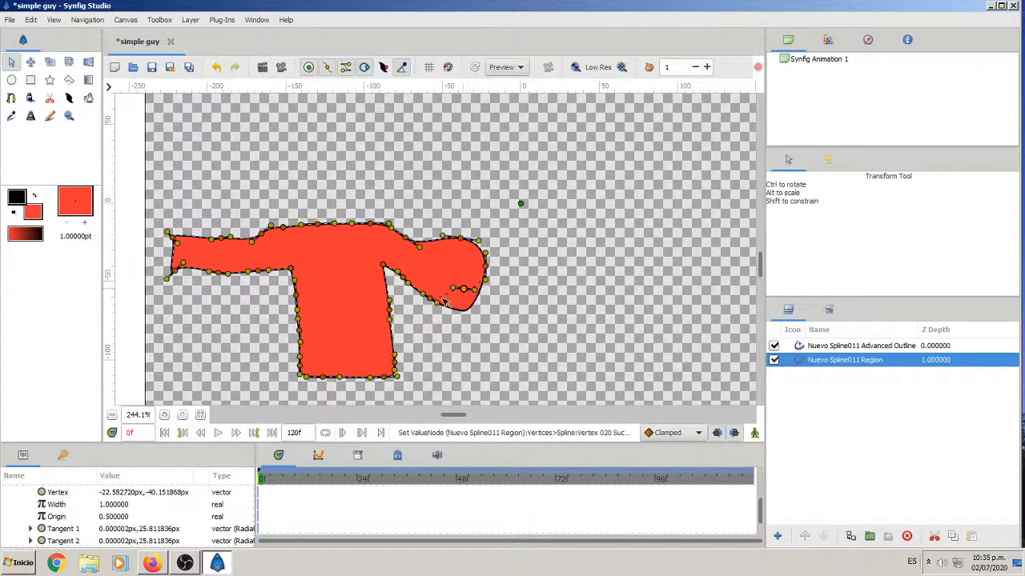
# Step: Move the points of the sweater's right sleeve so that arm extends horizontally from the shoulder
pyautogui.moveTo(446, 302); pyautogui.dragTo(432, 282)
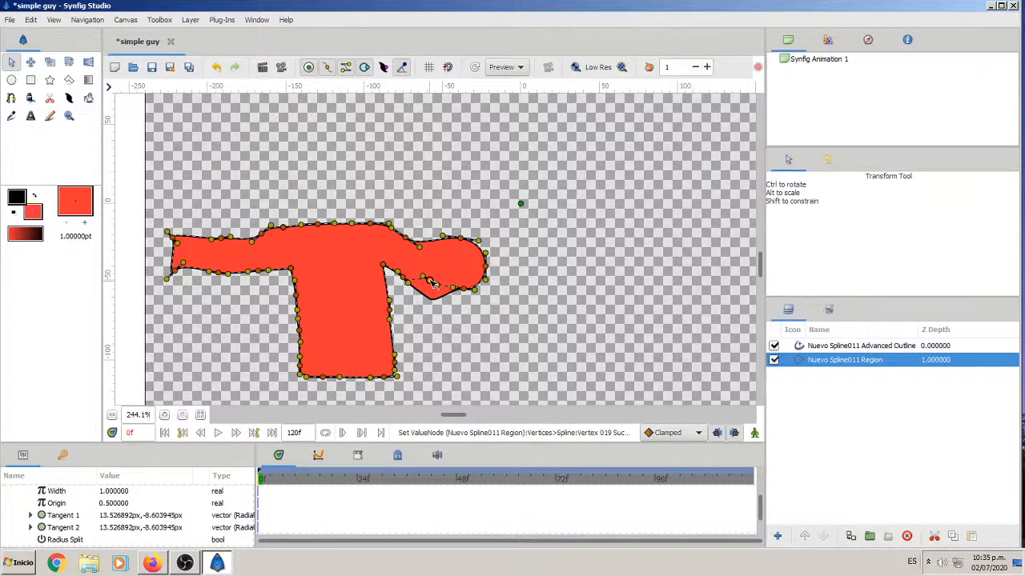
pyautogui.moveTo(430, 283); pyautogui.dragTo(417, 232)
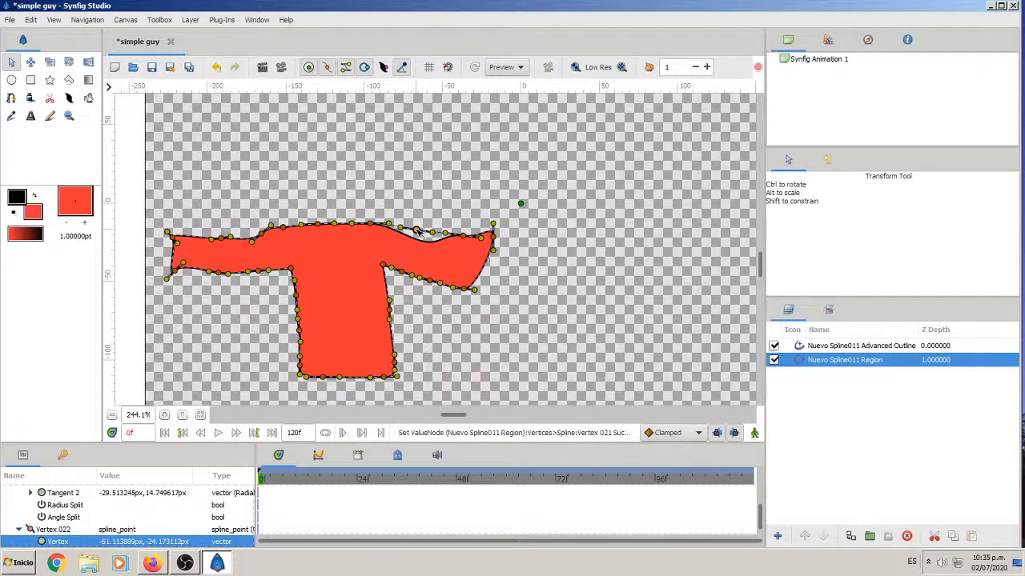
pyautogui.moveTo(463, 289); pyautogui.dragTo(487, 266)
pyautogui.moveTo(429, 280); pyautogui.dragTo(445, 266)
pyautogui.moveTo(402, 272); pyautogui.dragTo(417, 263)
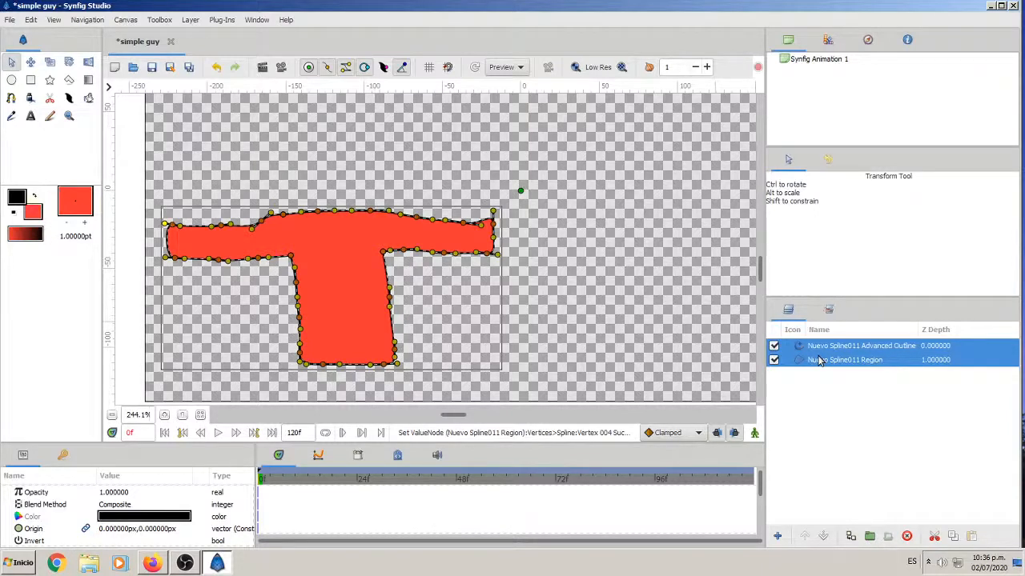
# Step: Group the sweater's outline and region layers as "Red Sweater" and move the group about 61 px to the right
pyautogui.hotkey('ctrl', 'g')
pyautogui.write('Red ')
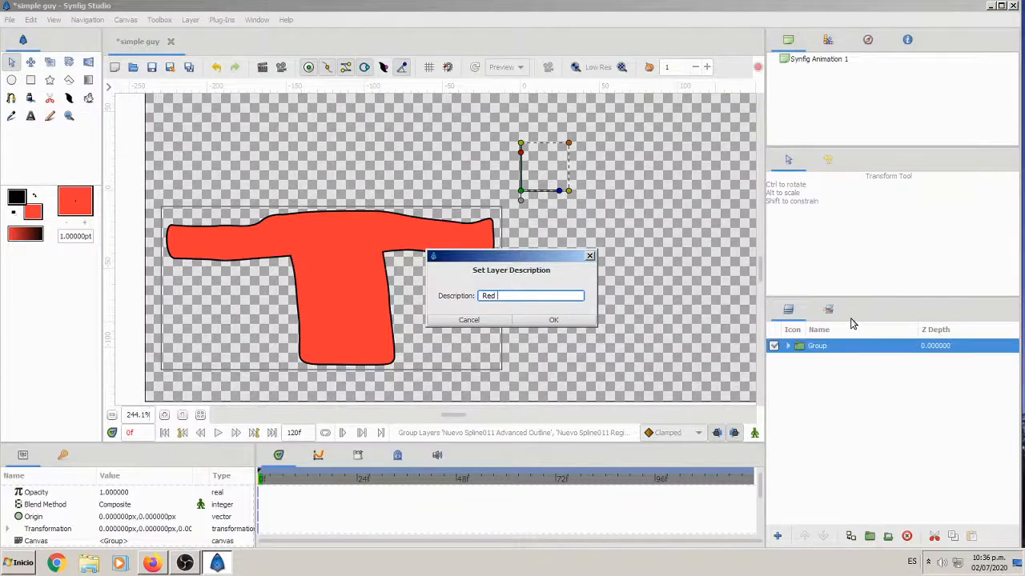
pyautogui.write('sweater')
pyautogui.press('Return')
pyautogui.moveTo(559, 191); pyautogui.dragTo(655, 190)
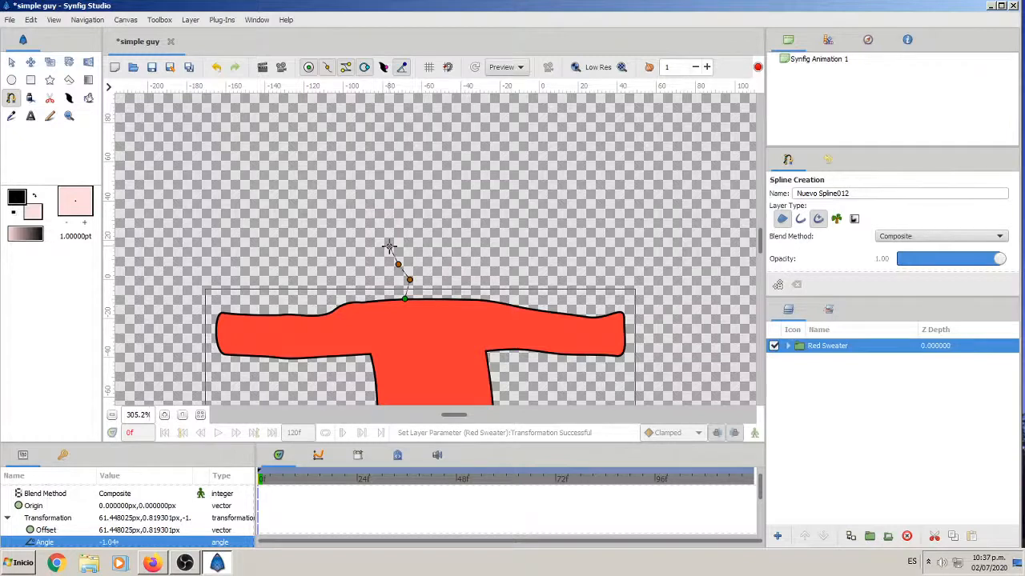
# Step: Draw a light pink head and neck shape with a black outline above the sweater and group it as "Head Larry"
pyautogui.moveTo(389, 246); pyautogui.dragTo(453, 268)
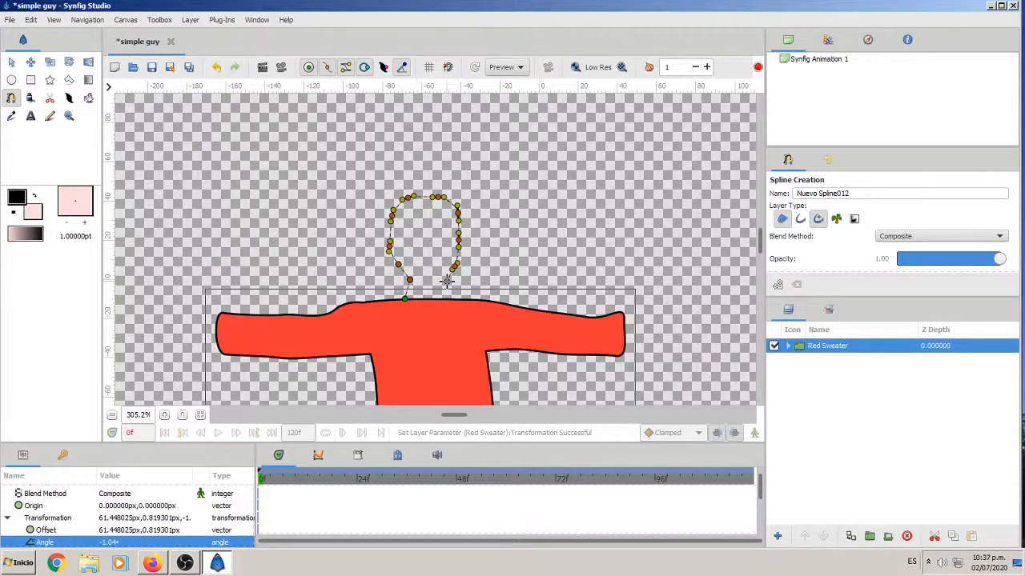
pyautogui.hotkey('alt', 'a')
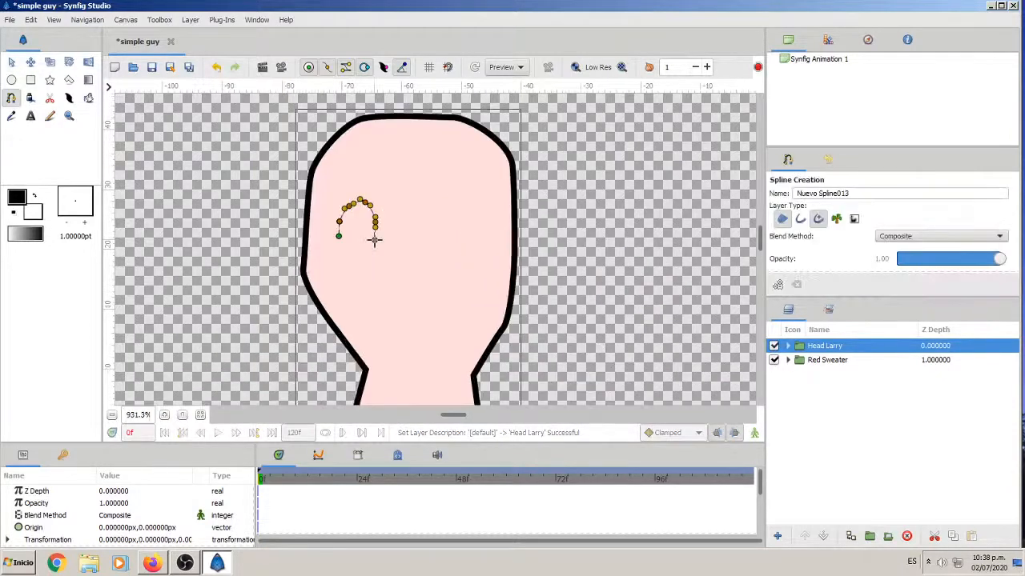
# Step: Close the arched spline on the face's left side and create it as a white eye with a black outline
pyautogui.click(339, 236)
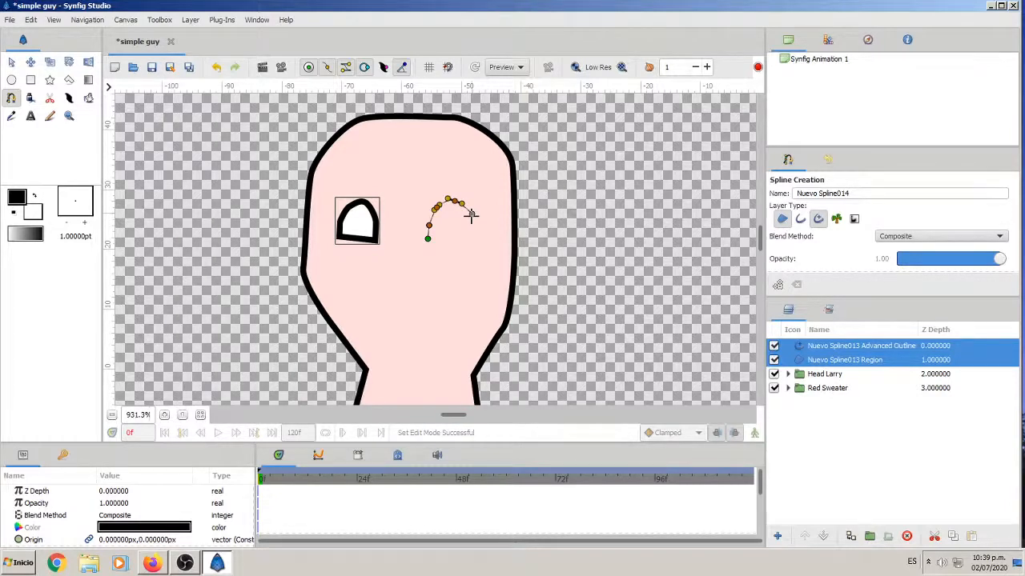
# Step: Draw a brown circle pupil in each eye and group each eye's layers as "right eye larry" and "Left eye larry"
pyautogui.click(12, 80)
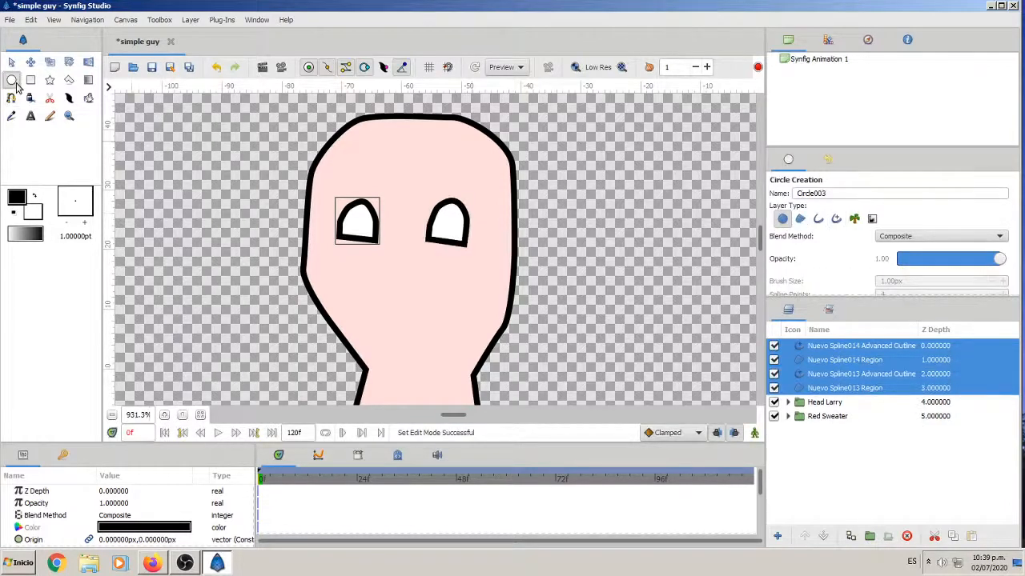
pyautogui.click(32, 212)
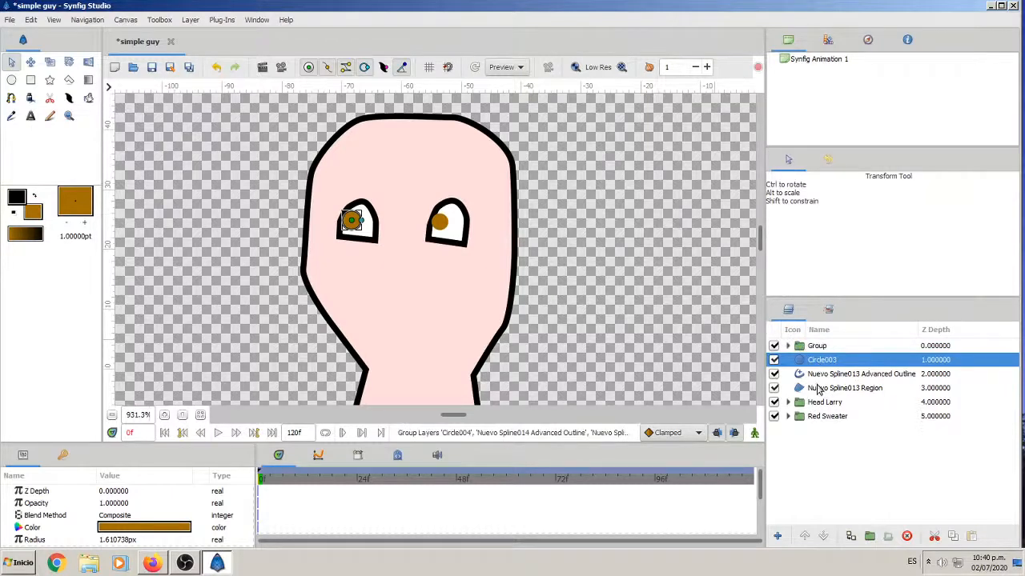
pyautogui.keyDown('shift'); pyautogui.click(819, 390); pyautogui.keyUp('shift')
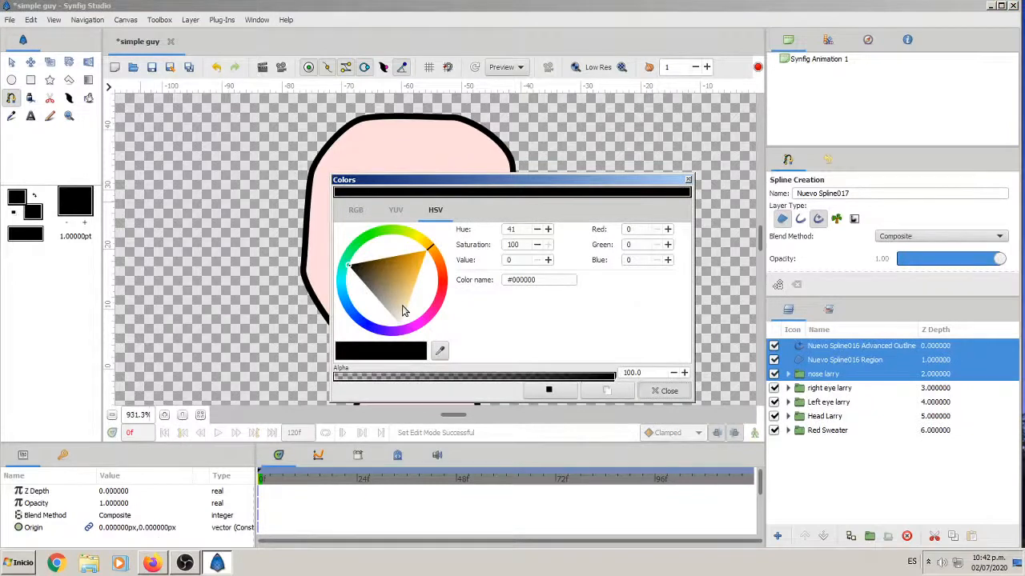
# Step: Draw a red tongue and white teeth inside the black mouth shape and group the mouth layers as "Mouth larry"
pyautogui.click(440, 282)
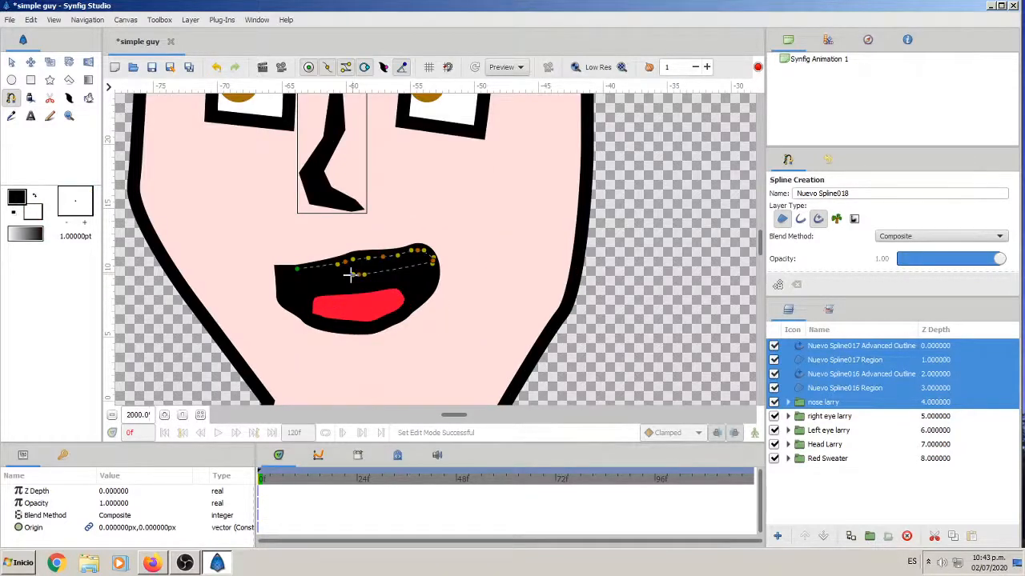
pyautogui.click(351, 276)
pyautogui.click(281, 280)
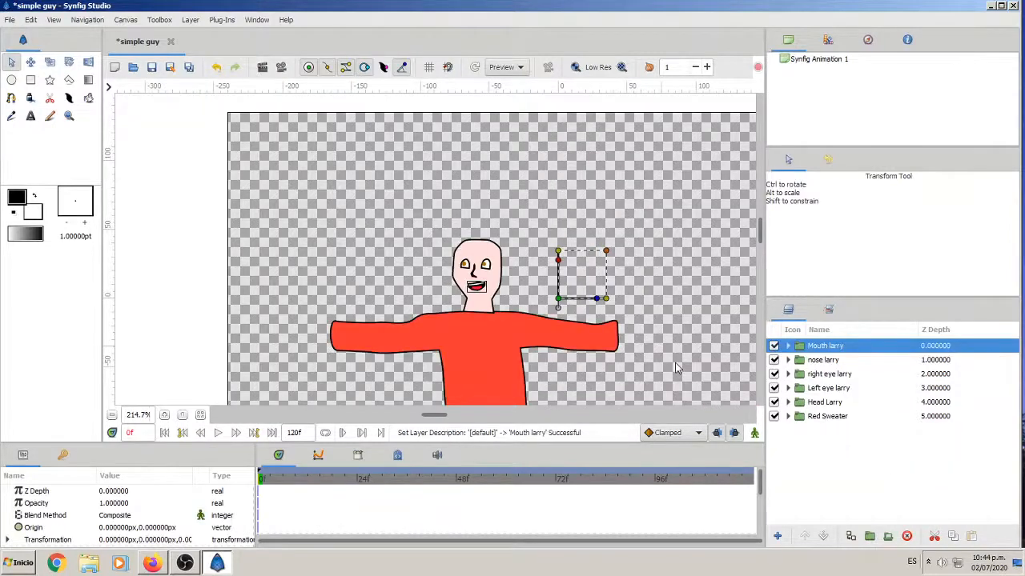
# Step: Draw a brown hair shape with a black outline on the head and save the file as "lost save larry.sifz"
pyautogui.hscroll(1, 512, 338)
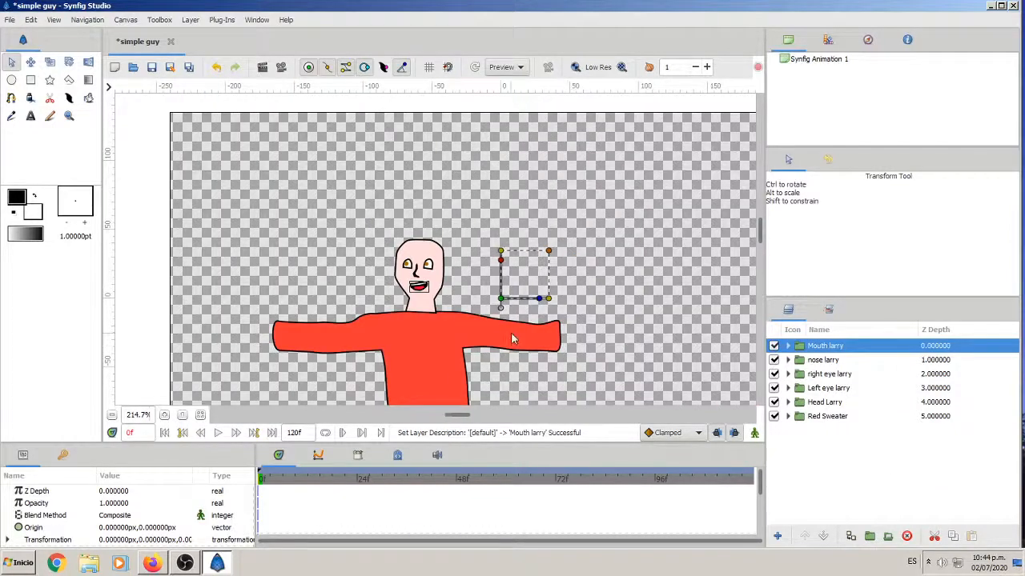
pyautogui.scroll(-1, 512, 339)
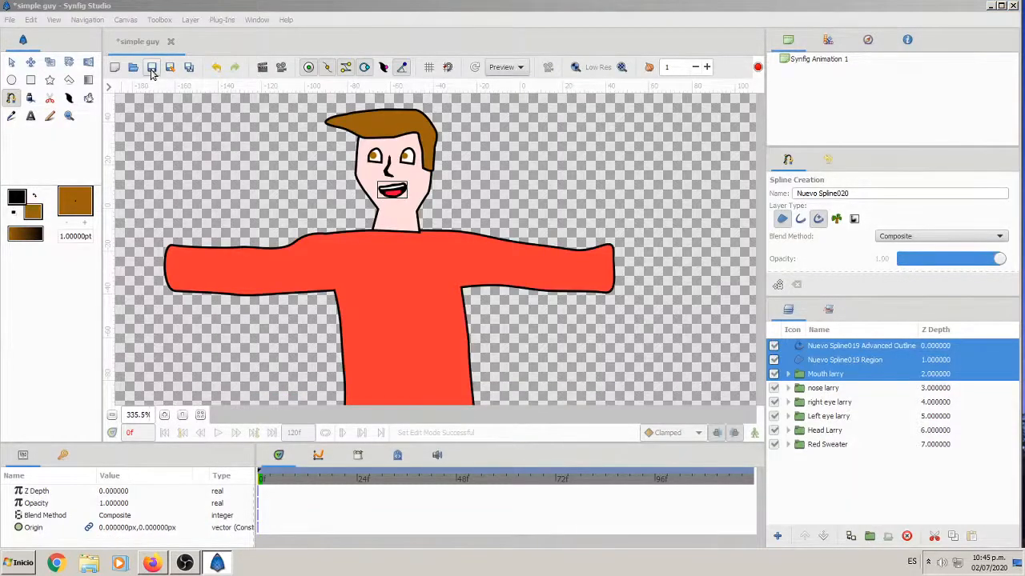
pyautogui.click(152, 69)
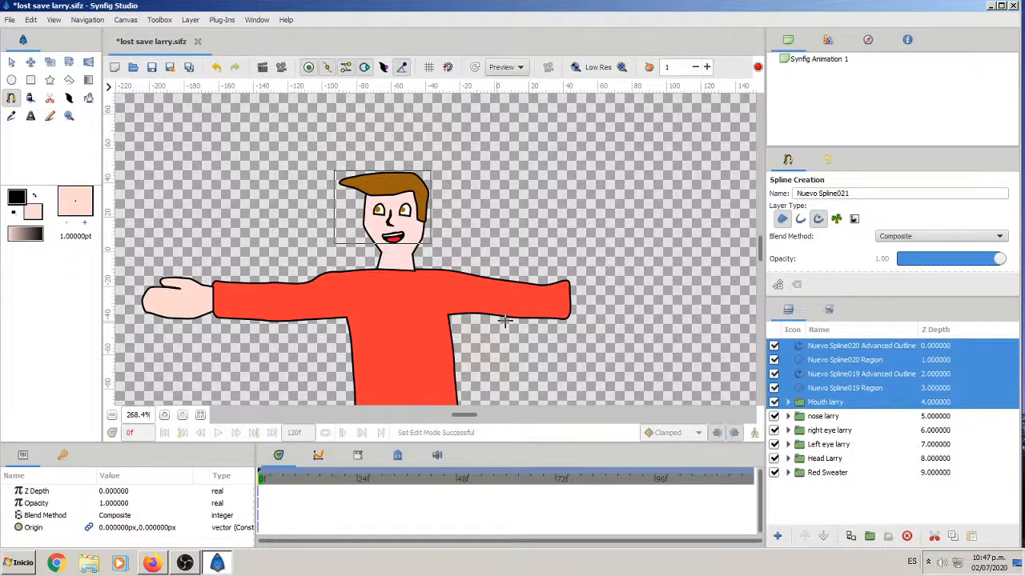
# Step: Draw a light pink hand with a black outline at the end of the bare sleeve
pyautogui.click(567, 287)
pyautogui.click(567, 287)
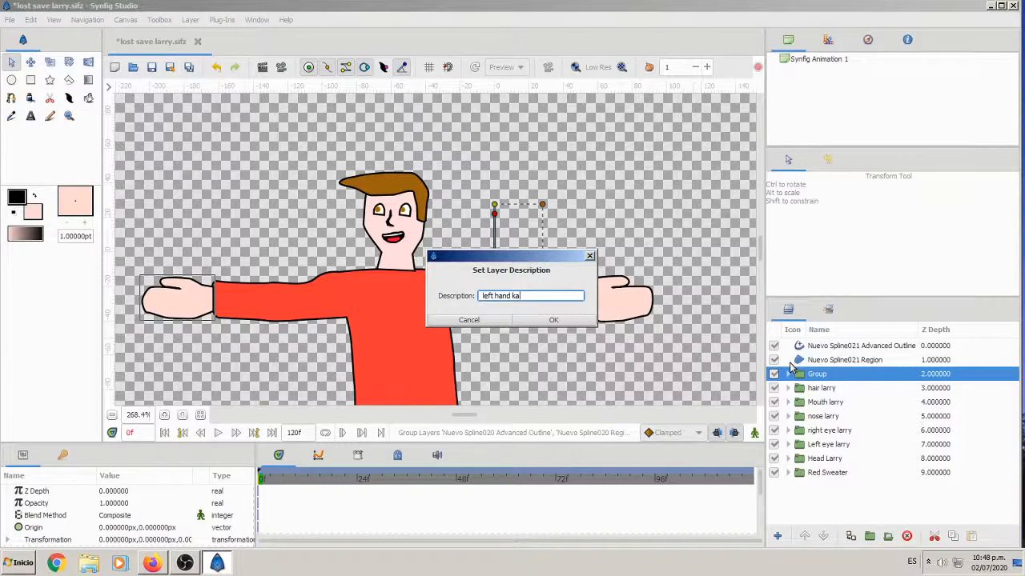
# Step: Name the first hand's group "left hand larry" and the group of all head parts "head larry"
pyautogui.press('BackSpace')
pyautogui.press('BackSpace')
pyautogui.write('larry')
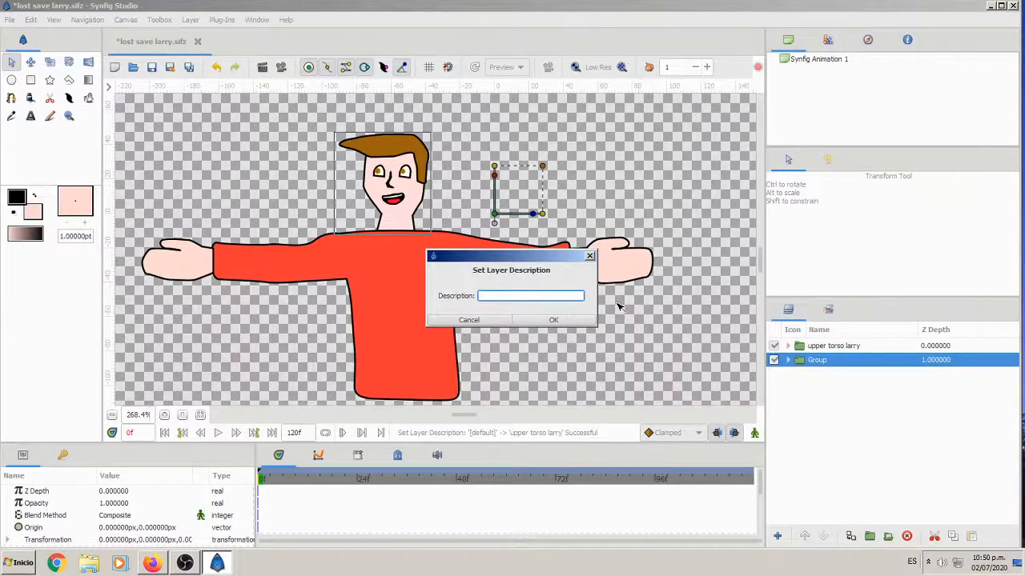
pyautogui.write('head larry')
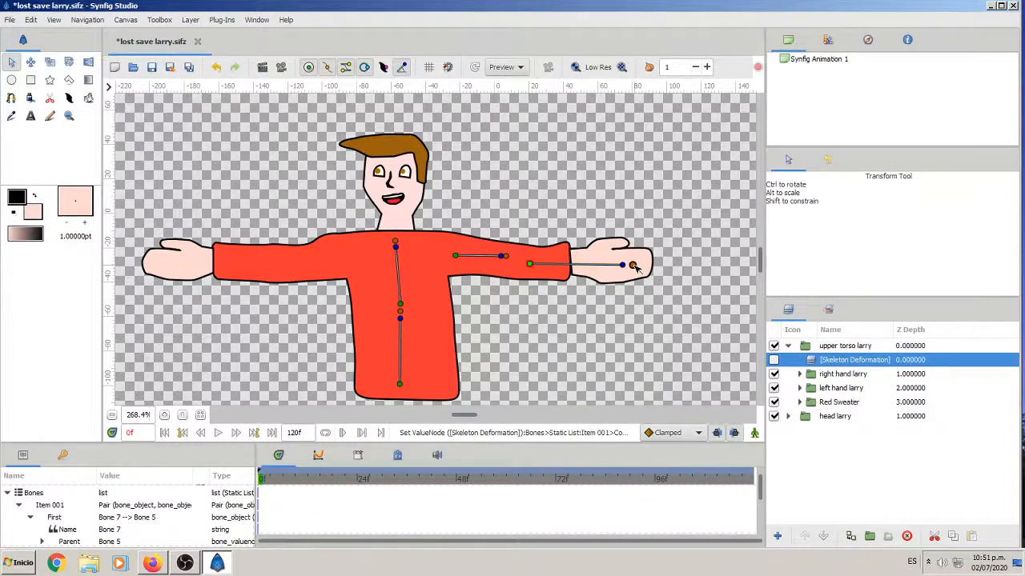
# Step: Shorten the second arm's outer bone to fit its forearm, and lower the skeleton deformation area's upper corner to shoulder height
pyautogui.moveTo(632, 265); pyautogui.dragTo(569, 262)
pyautogui.moveTo(529, 264); pyautogui.dragTo(550, 261)
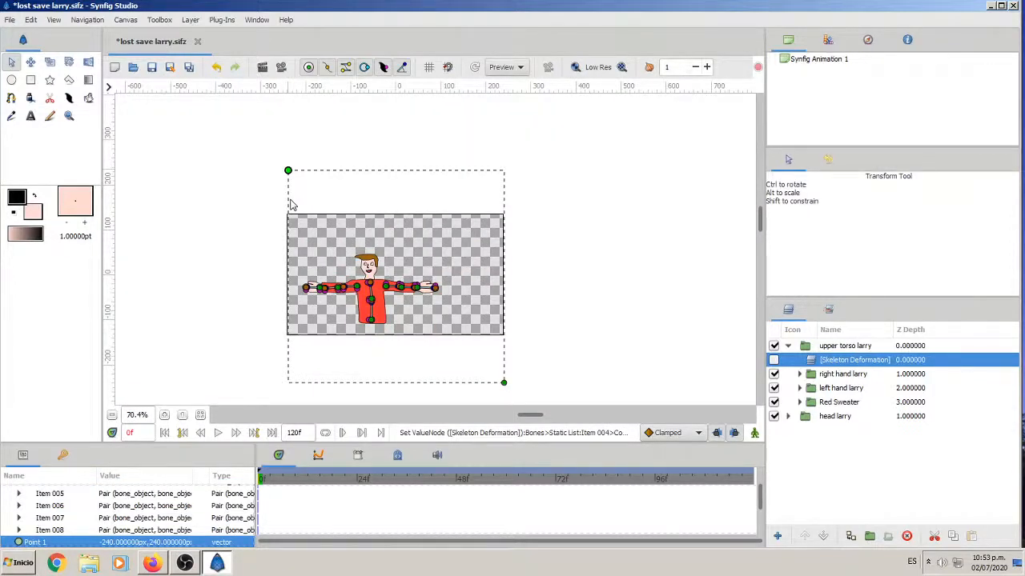
pyautogui.moveTo(288, 170); pyautogui.dragTo(285, 280)
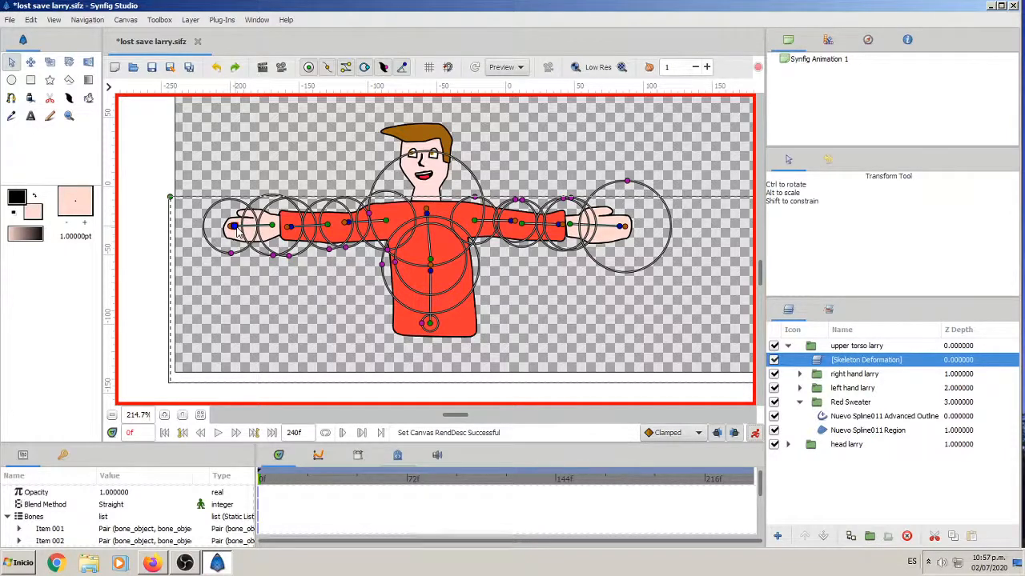
# Step: Animate the torso skeleton with one arm bent down beside the body at frame 24, and go to frame 120 for another pose
pyautogui.moveTo(234, 228); pyautogui.dragTo(344, 353)
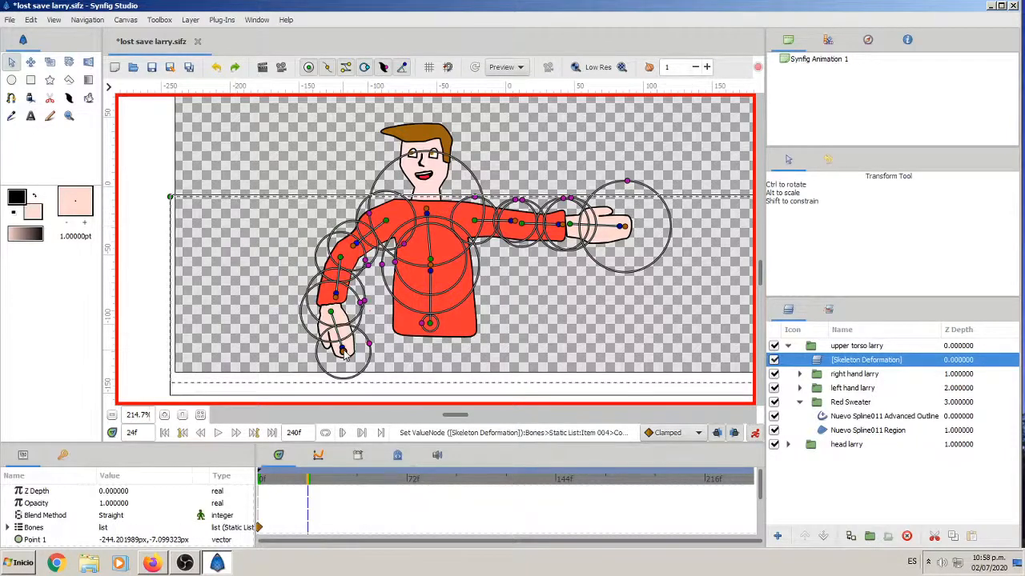
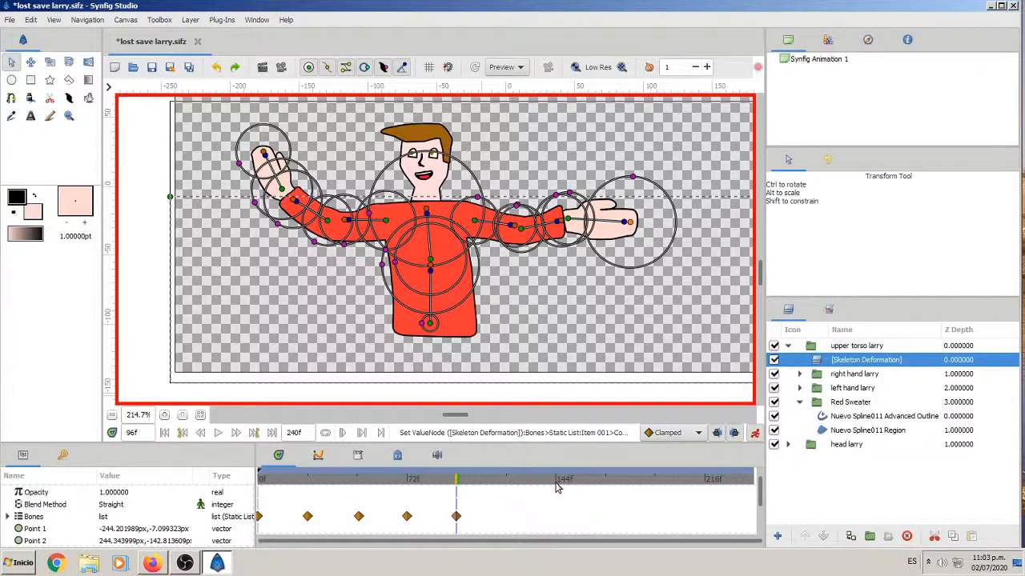
pyautogui.click(506, 479)
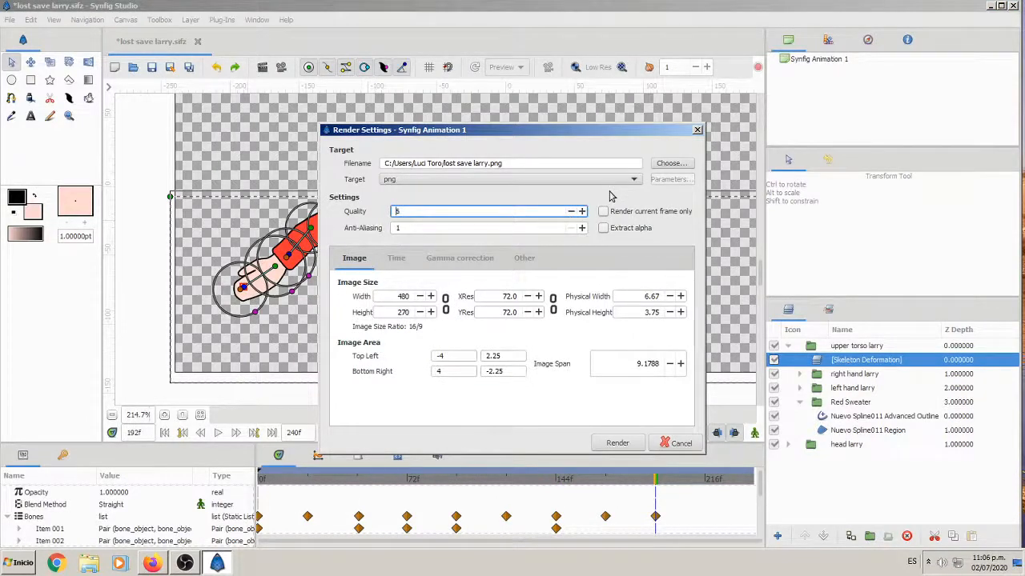
# Step: Choose the output location and render the whole animation with the png target at quality 6
pyautogui.click(658, 165)
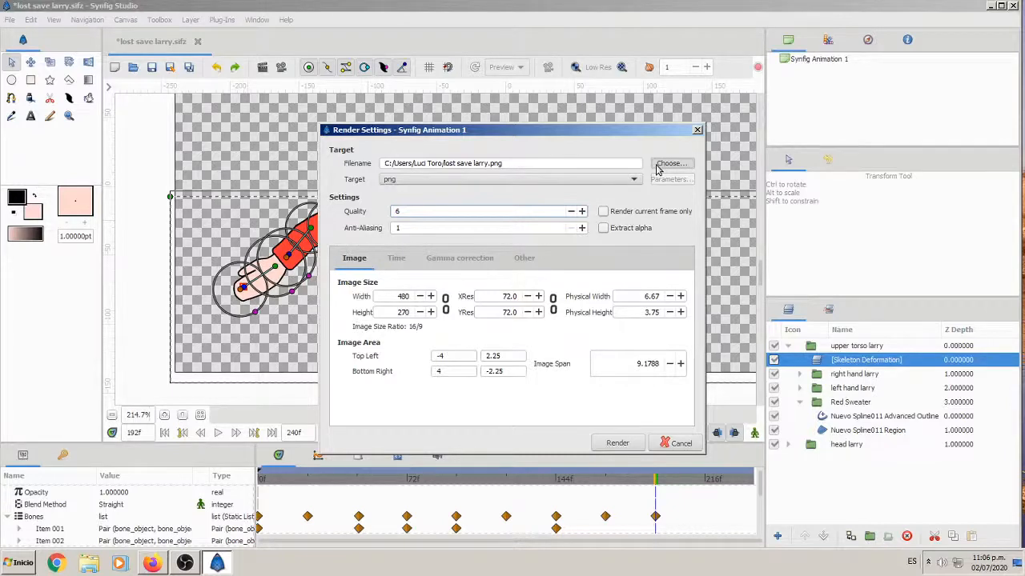
pyautogui.click(613, 443)
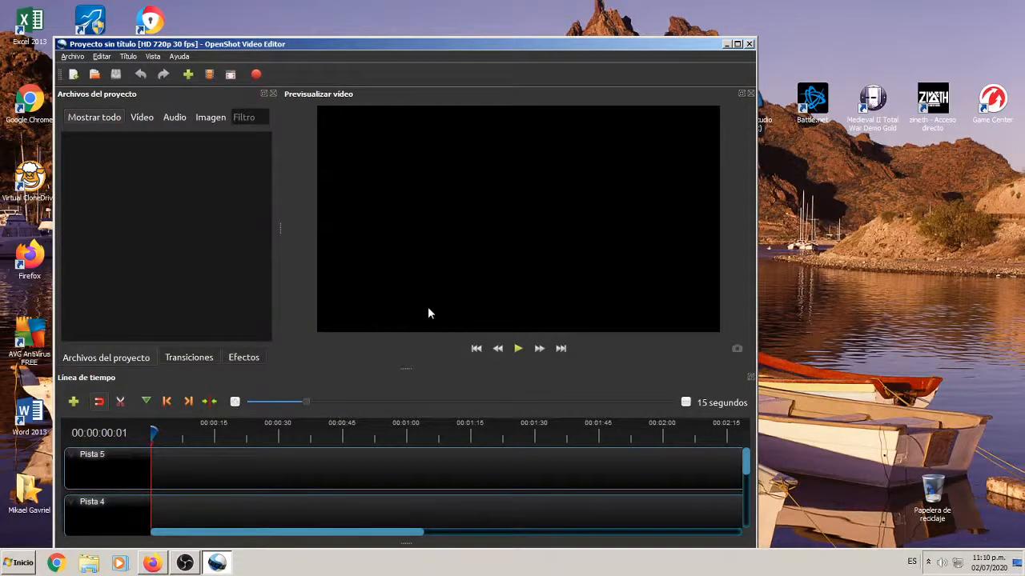
pyautogui.doubleClick(465, 43)
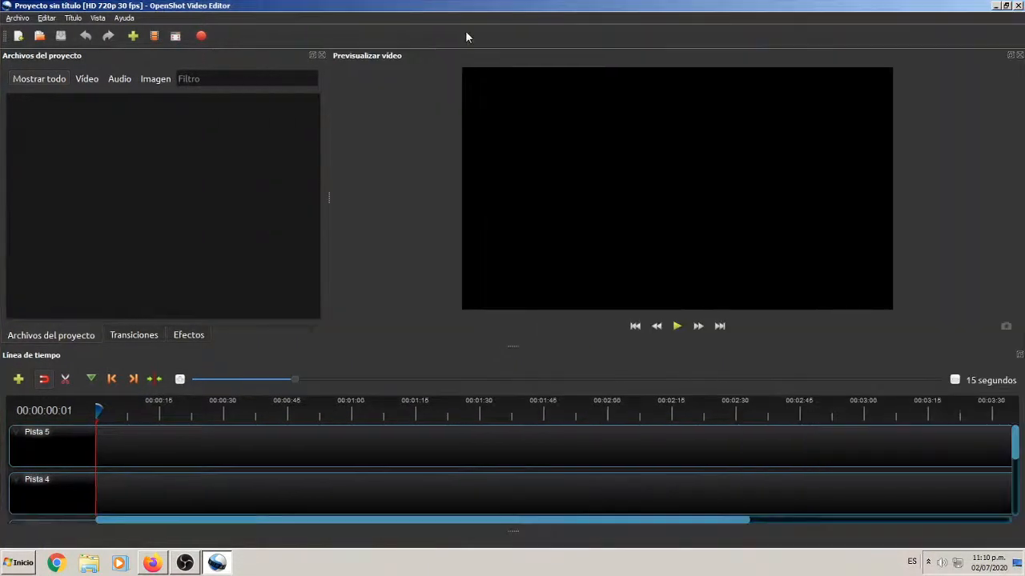
pyautogui.doubleClick(466, 7)
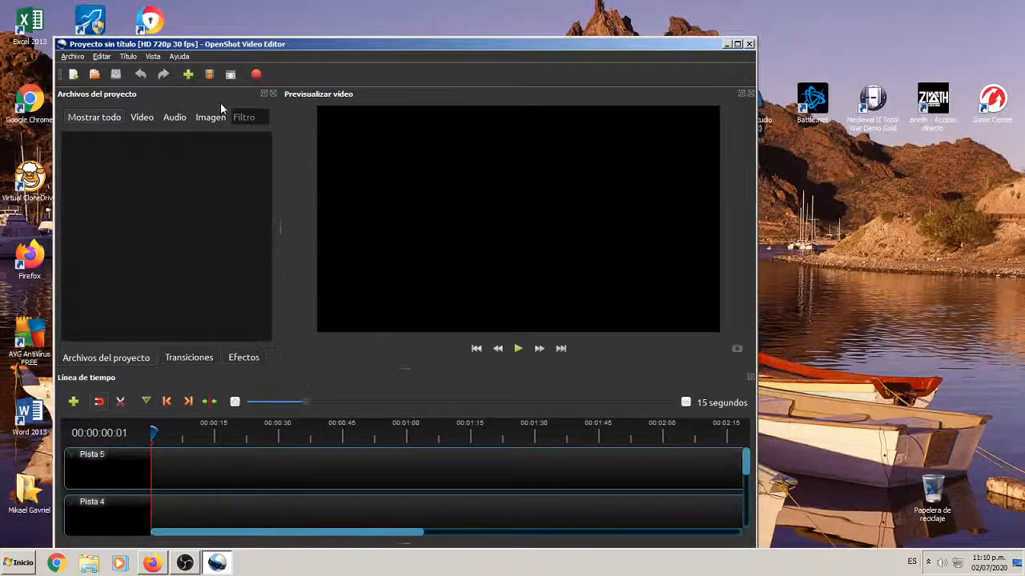